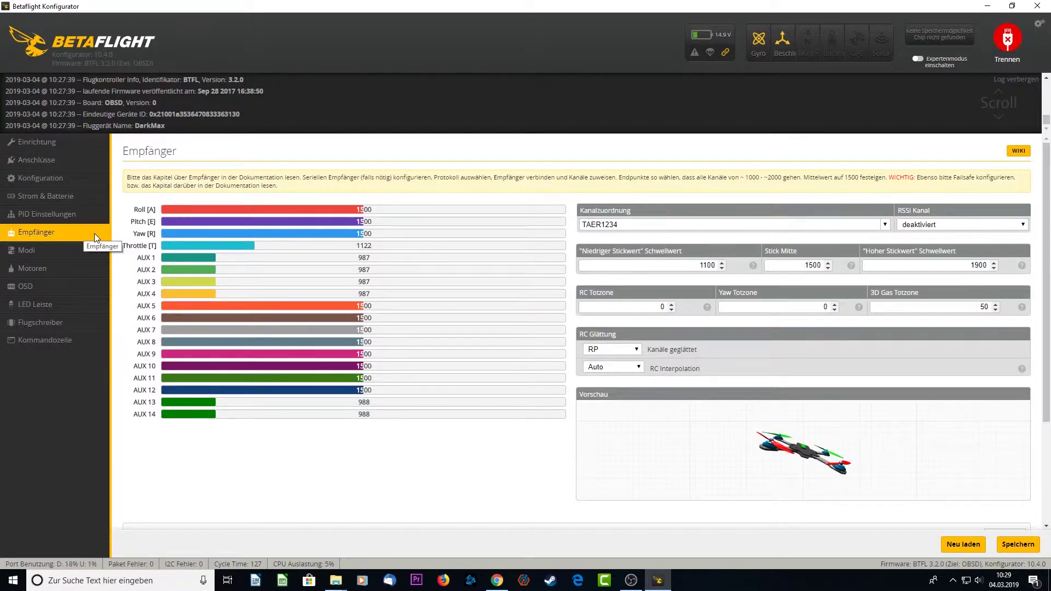
# - Disconnect and reconnect the flight controller on COM6, and open the Empfänger settings
pyautogui.click(1008, 48)
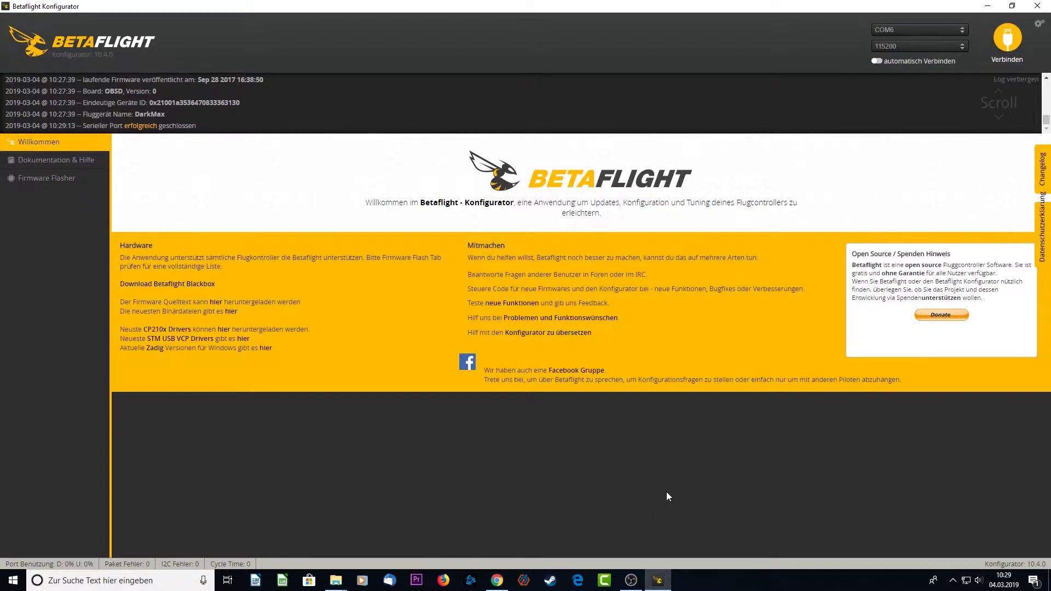
pyautogui.click(1007, 43)
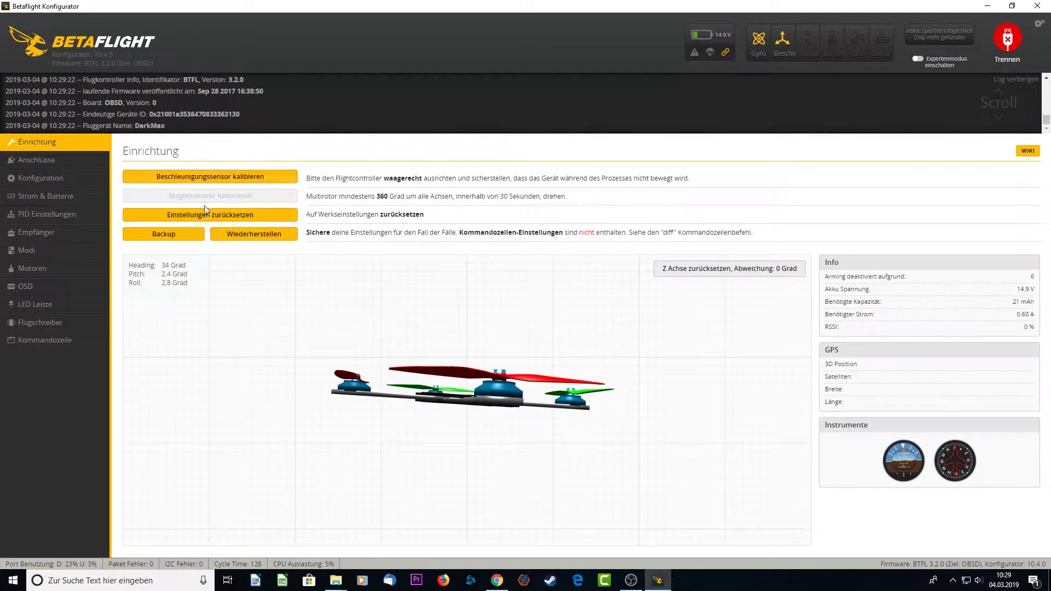
pyautogui.click(72, 241)
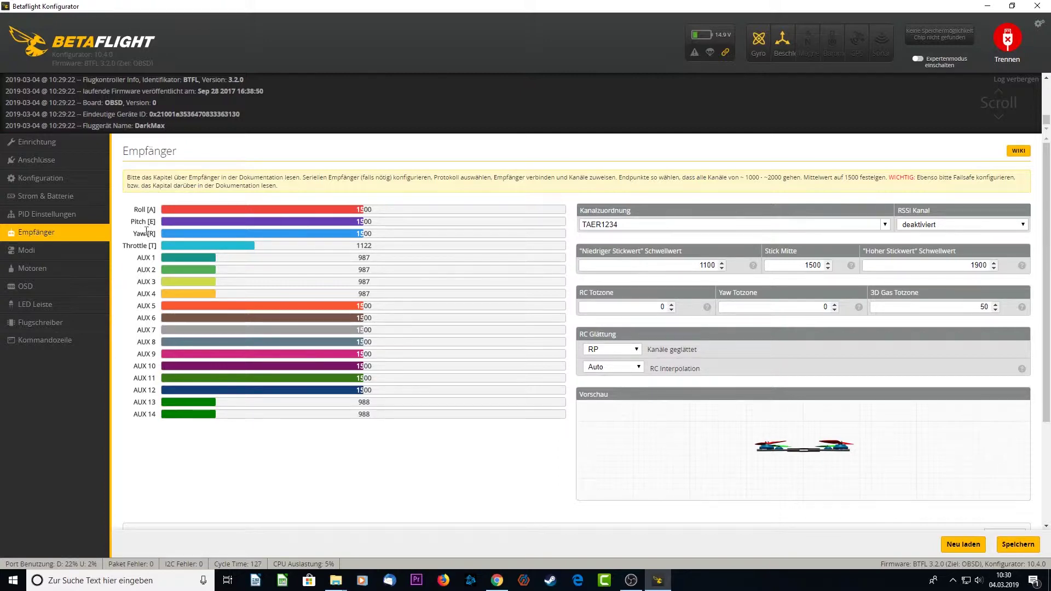
pyautogui.moveTo(132, 211); pyautogui.dragTo(403, 426)
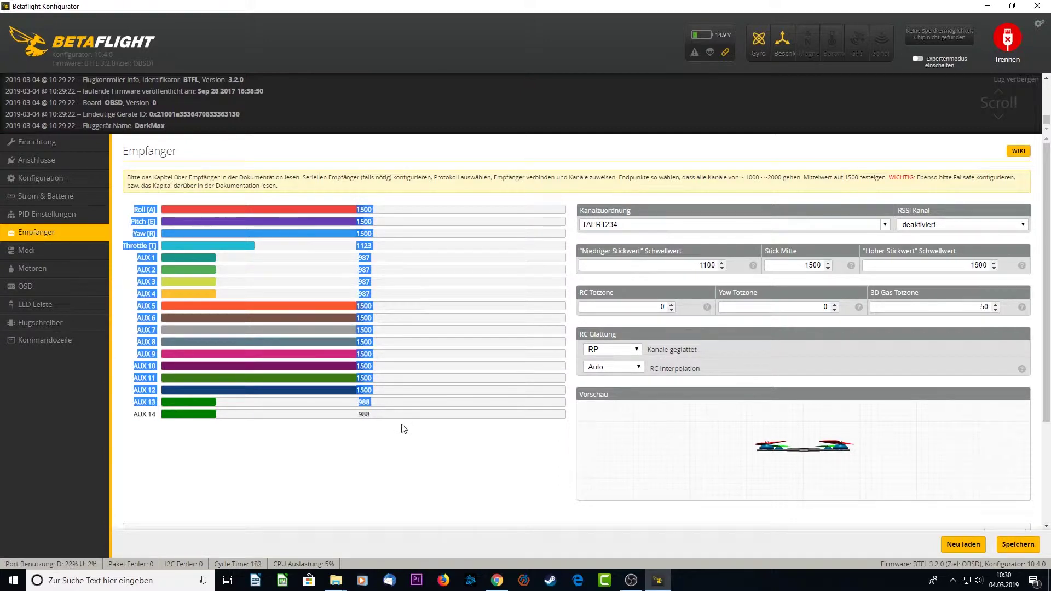
pyautogui.click(408, 441)
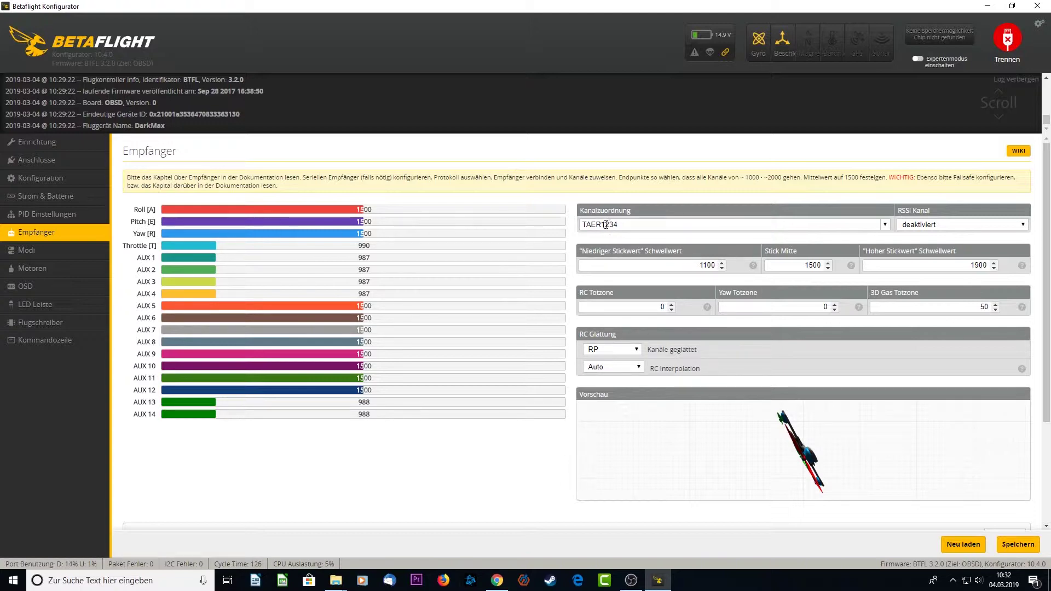
# - Change the Kanalzuordnung channel map to TARE1234 and save the receiver settings
pyautogui.click(885, 224)
pyautogui.click(885, 225)
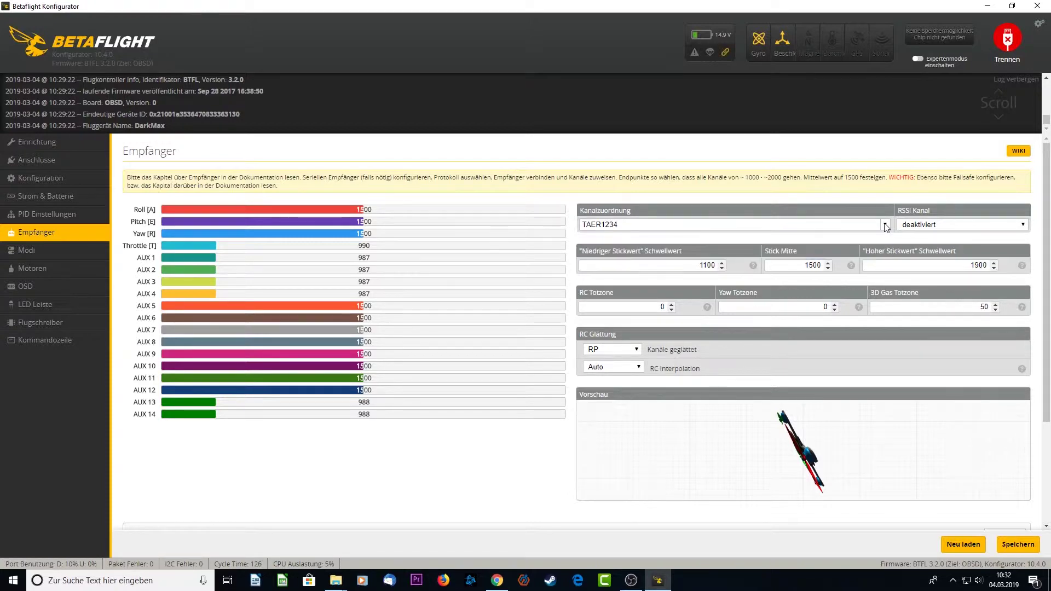
pyautogui.click(601, 225)
pyautogui.press('BackSpace')
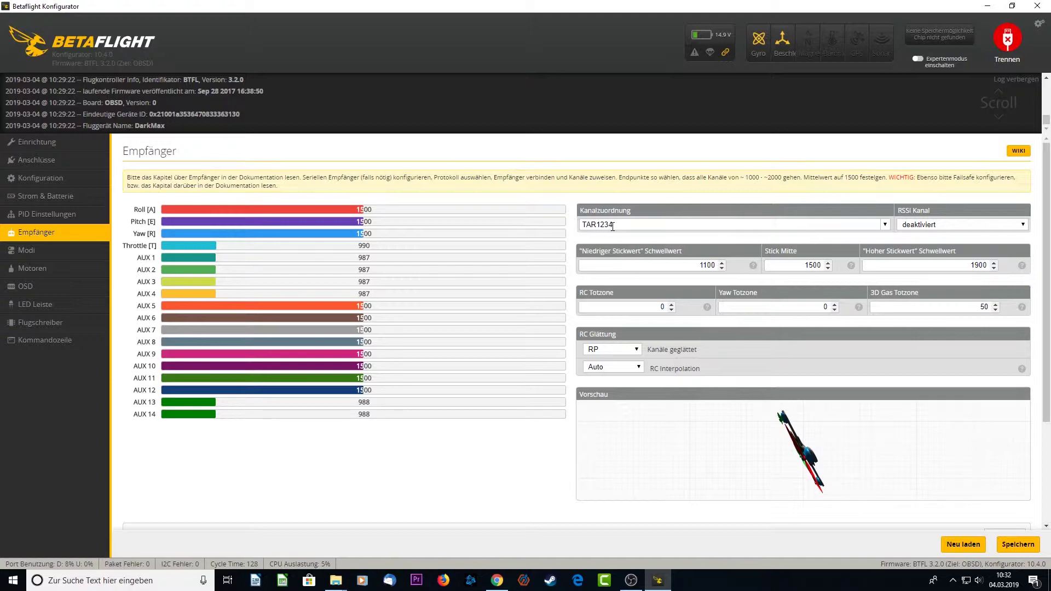
pyautogui.write('E')
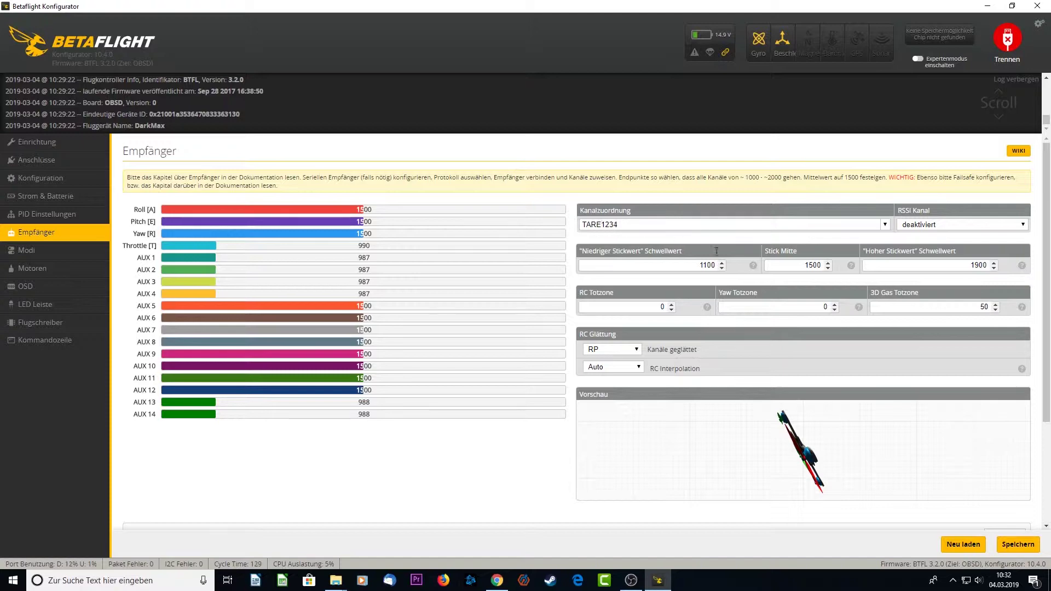
pyautogui.click(1015, 545)
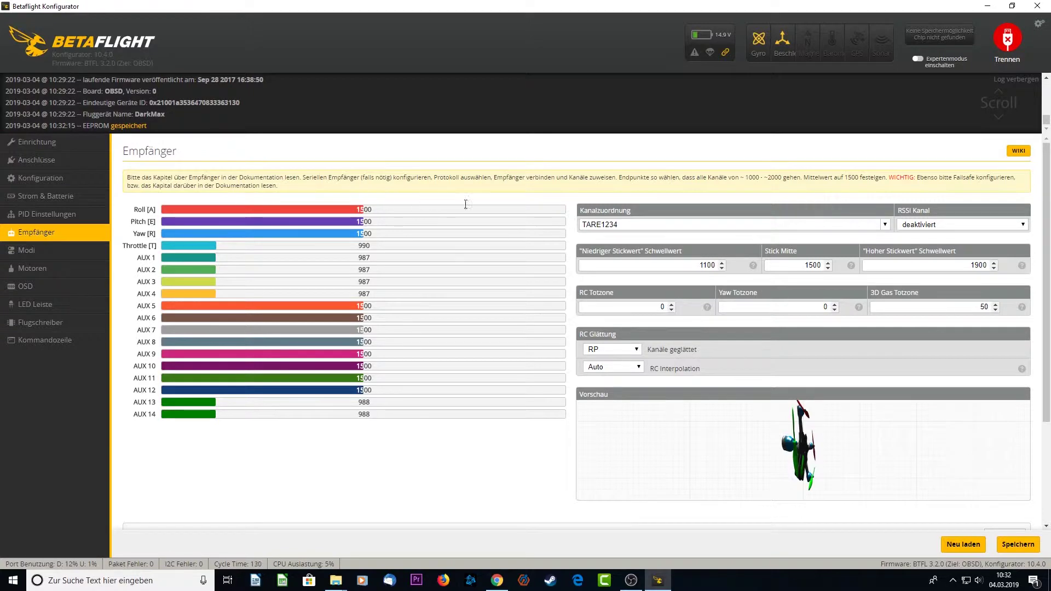
# - Set the Kanalzuordnung channel map back to TAER1234 and save the receiver settings
pyautogui.click(597, 224)
pyautogui.press('BackSpace')
pyautogui.write('R')
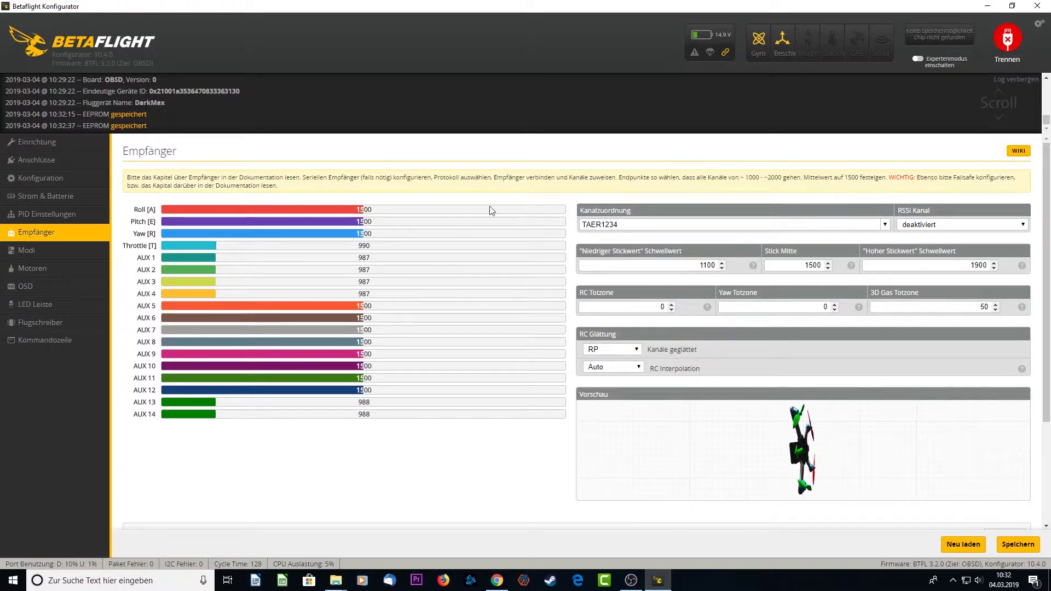
# - Apply the FrSky / Futaba / Hitec channel map preset and replace it with the Spektrum / Graupner / JR preset
pyautogui.click(884, 224)
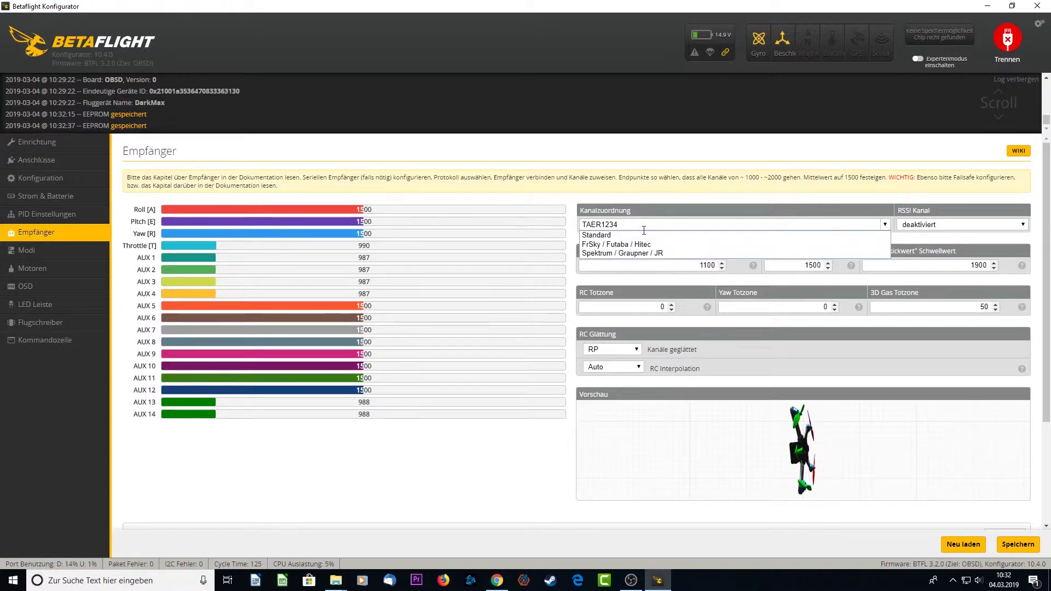
pyautogui.click(618, 244)
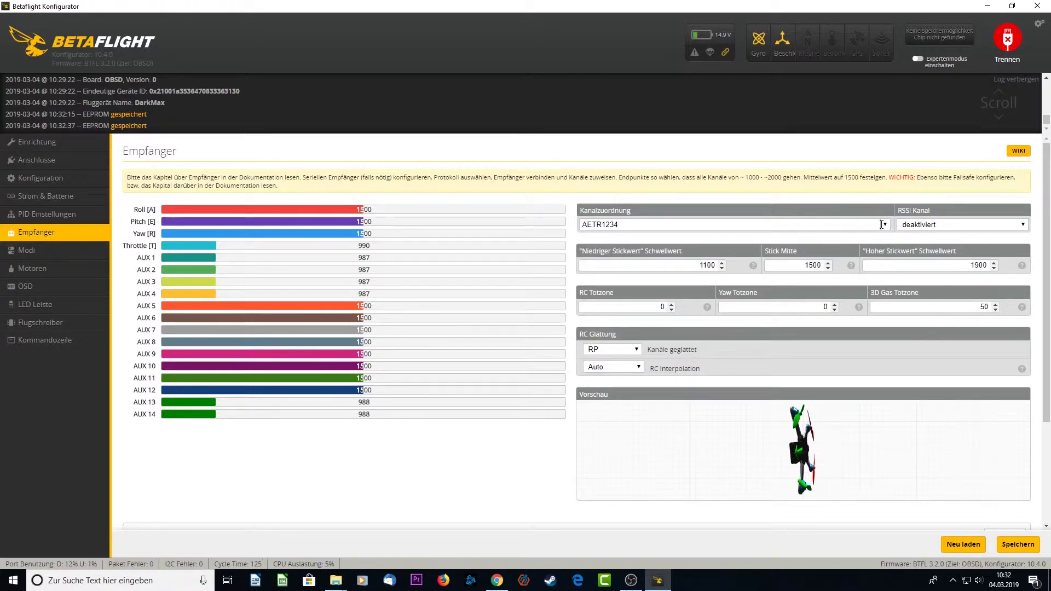
pyautogui.click(885, 225)
pyautogui.click(669, 252)
# - Review the available RSSI Kanal options and the help for the low and high stick thresholds
pyautogui.click(956, 225)
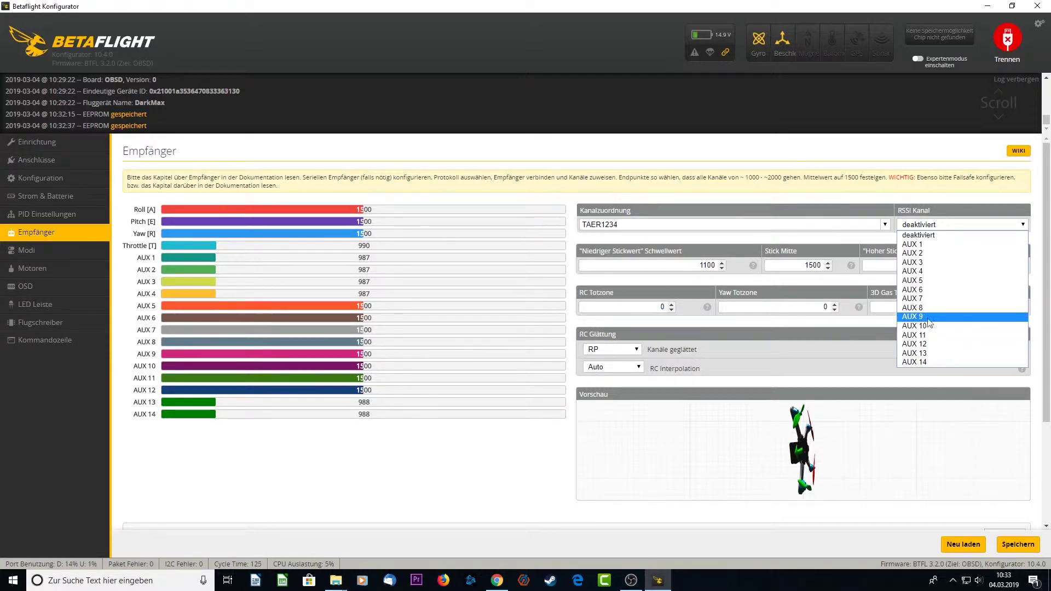
pyautogui.click(962, 211)
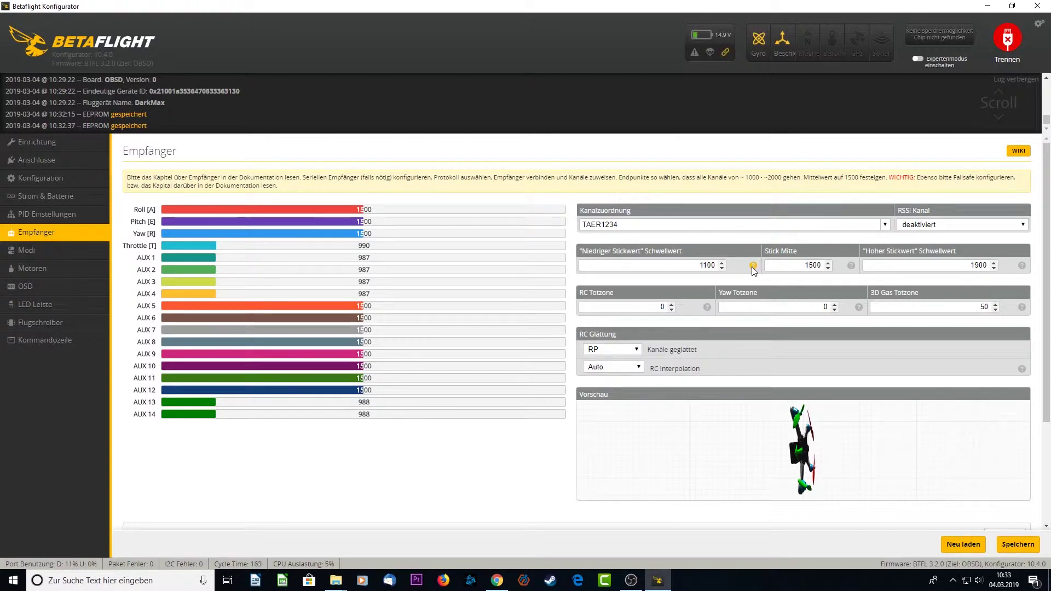
pyautogui.moveTo(753, 267)
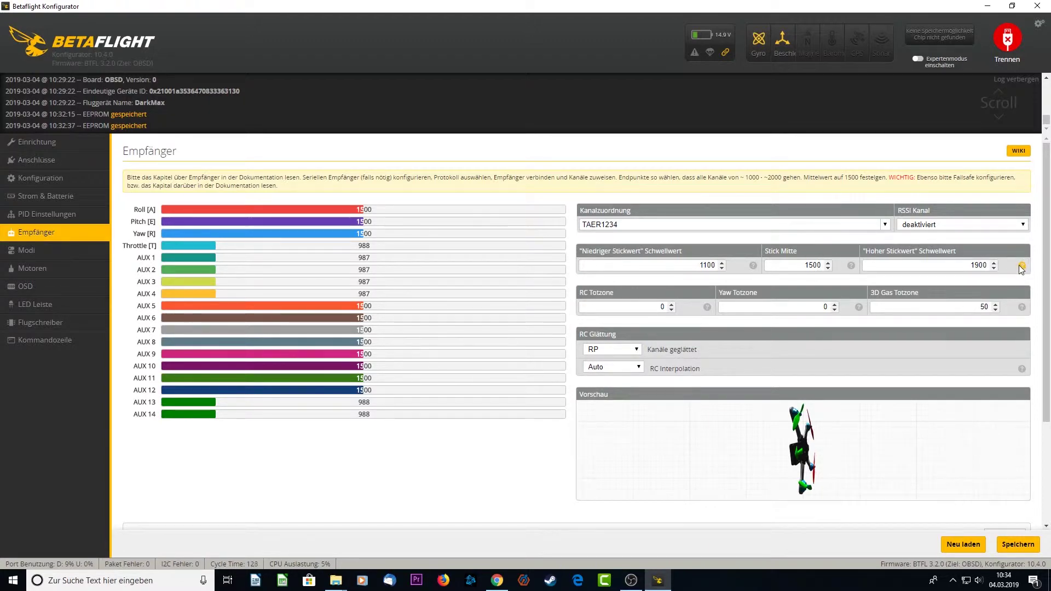
pyautogui.moveTo(1021, 267)
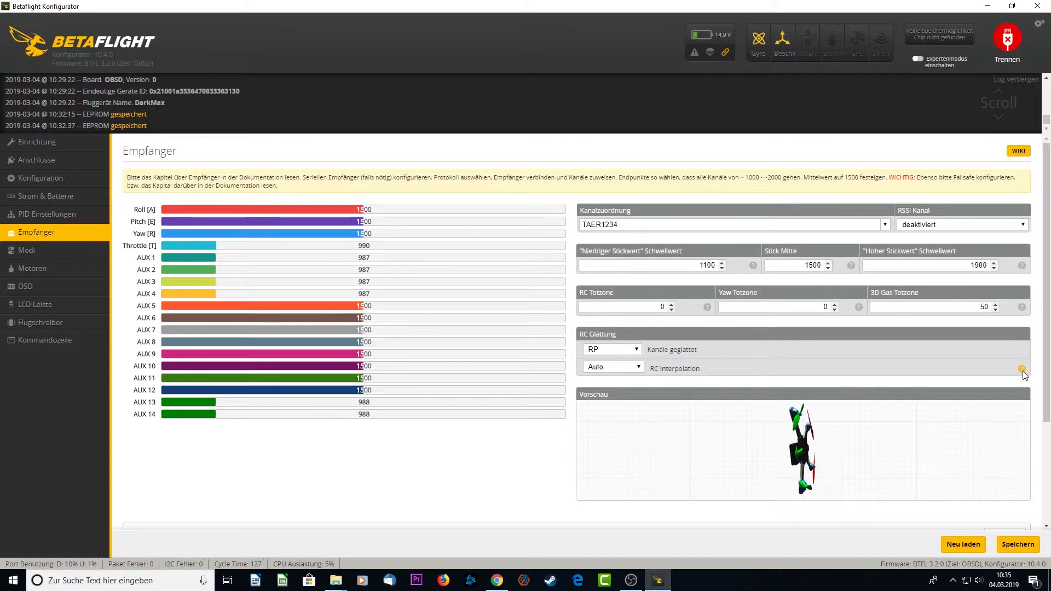
# - Read the RC Interpolation help and review its modes and the smoothed-channel options, keeping Auto and RP selected
pyautogui.moveTo(1023, 371)
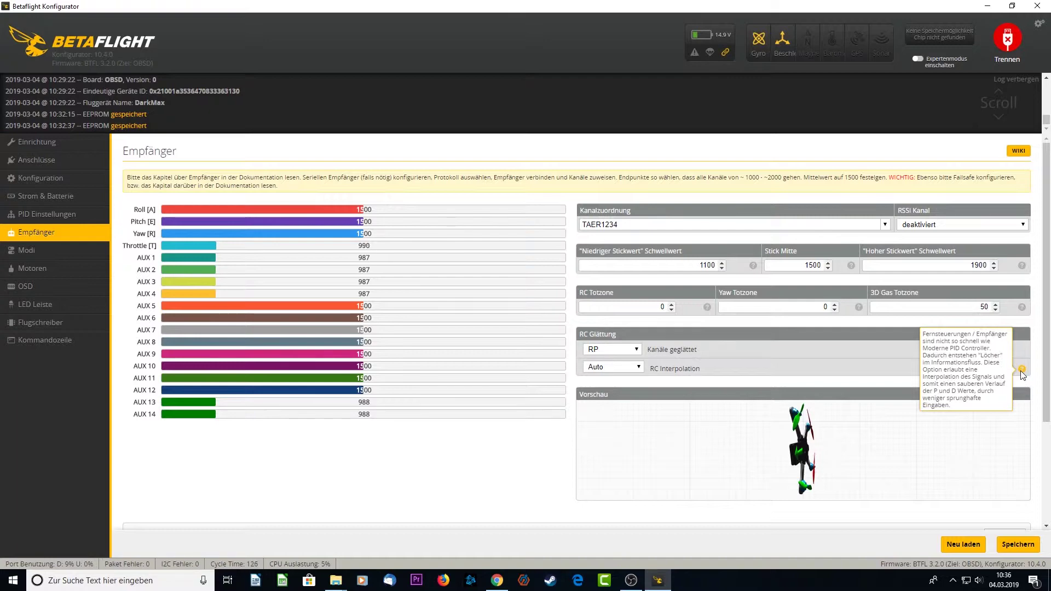
pyautogui.click(642, 365)
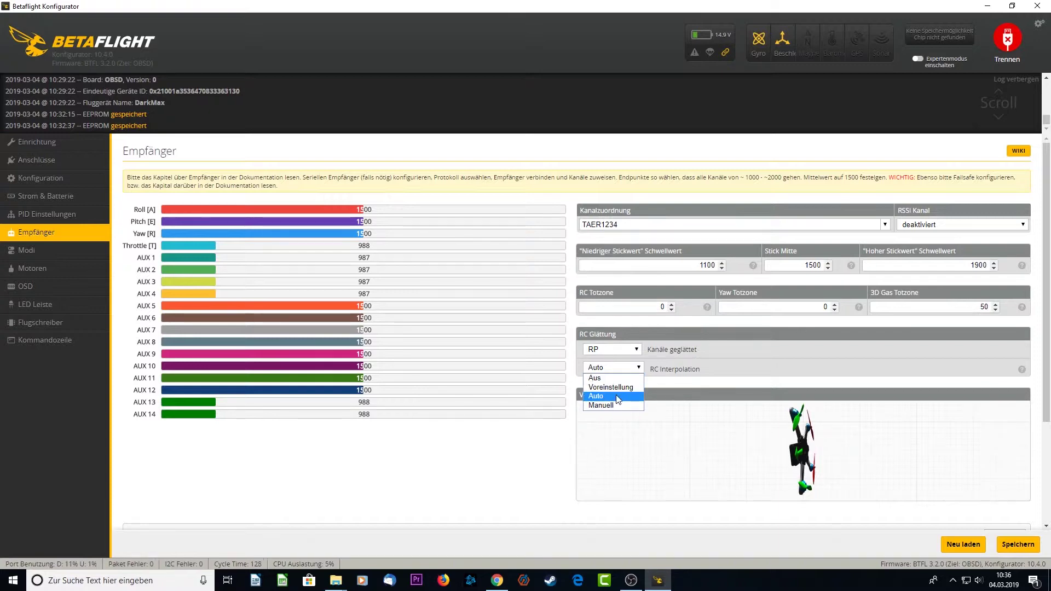
pyautogui.click(617, 397)
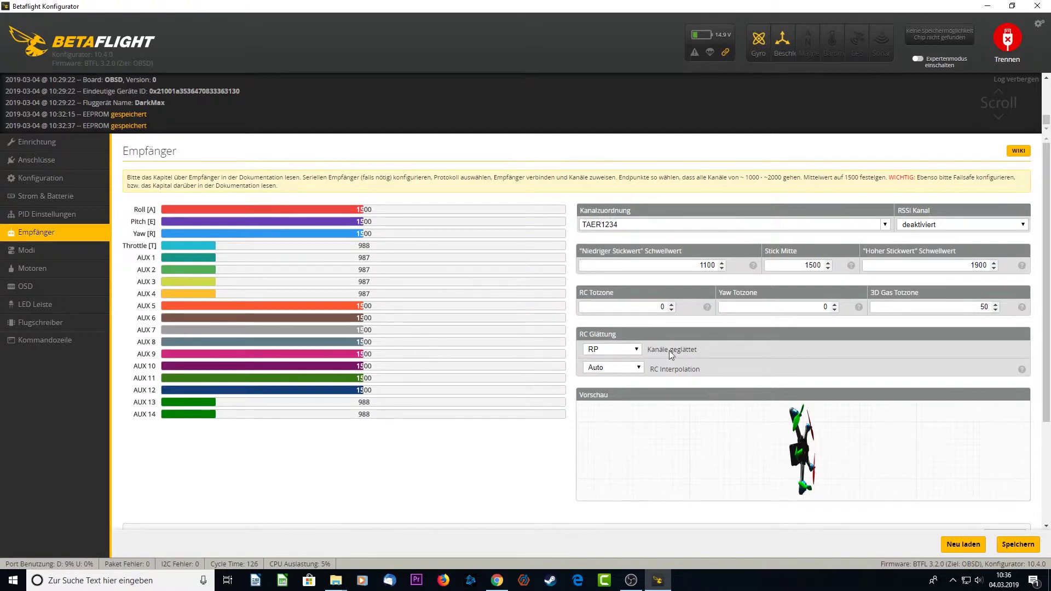
pyautogui.click(636, 351)
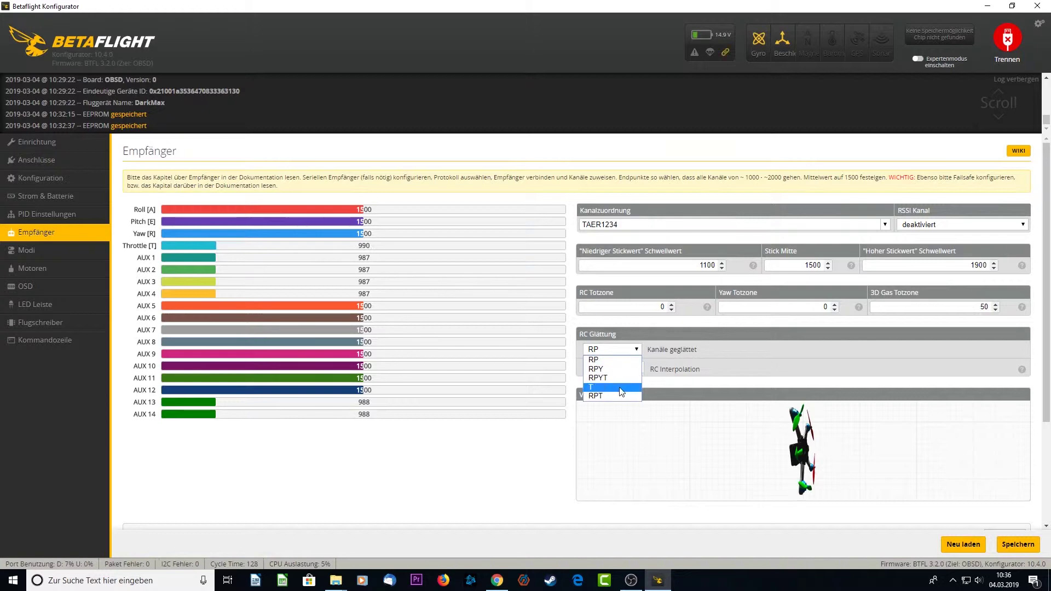
pyautogui.click(780, 380)
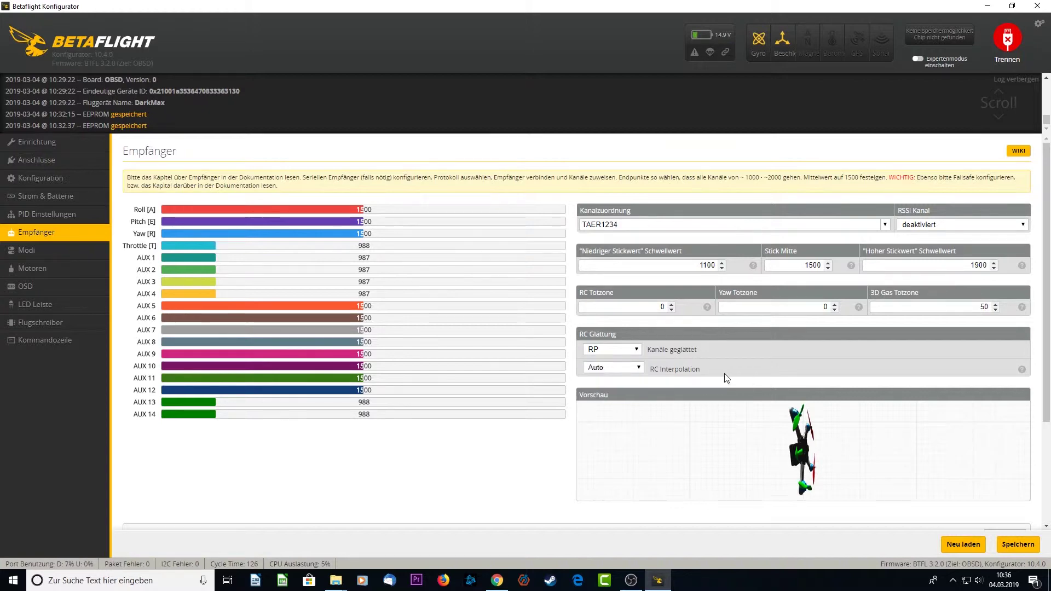
pyautogui.click(637, 351)
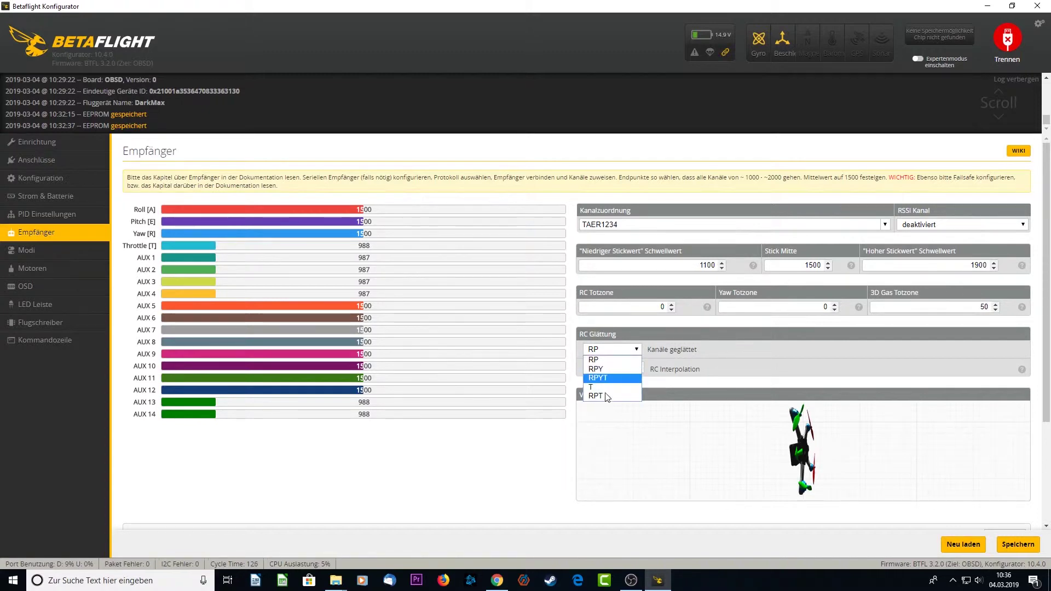
pyautogui.click(704, 389)
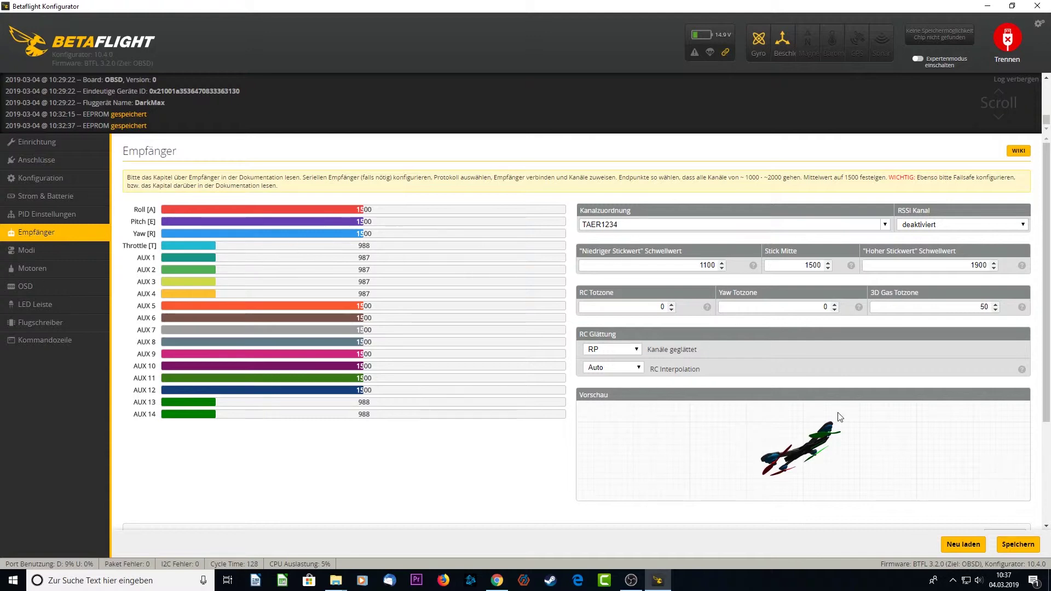
# - Set the receiver graph's refresh interval to 100 ms and return it to 50 ms
pyautogui.scroll(-2, 434, 406)
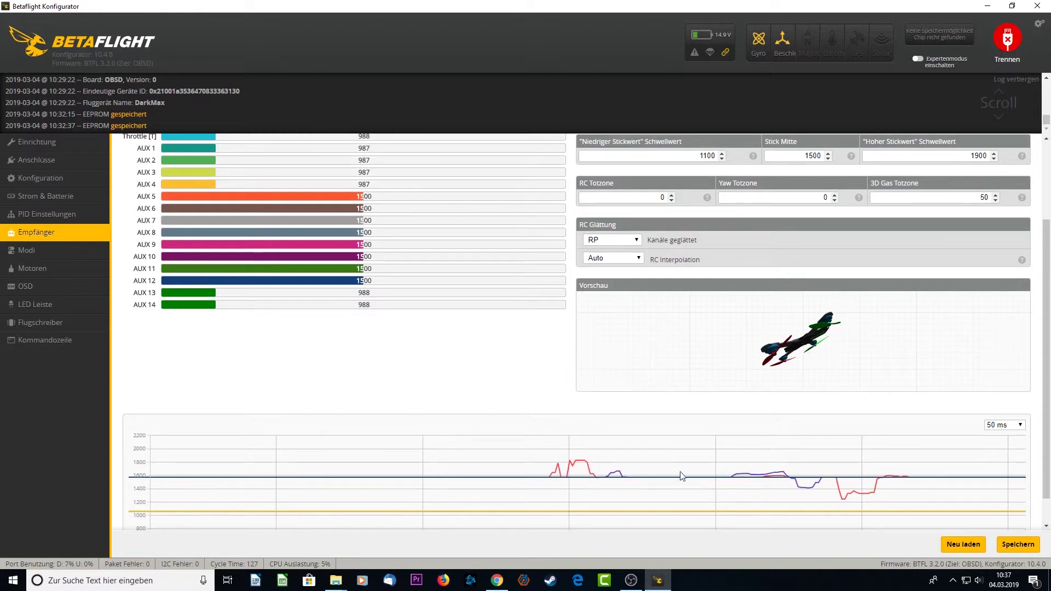
pyautogui.scroll(-1, 476, 427)
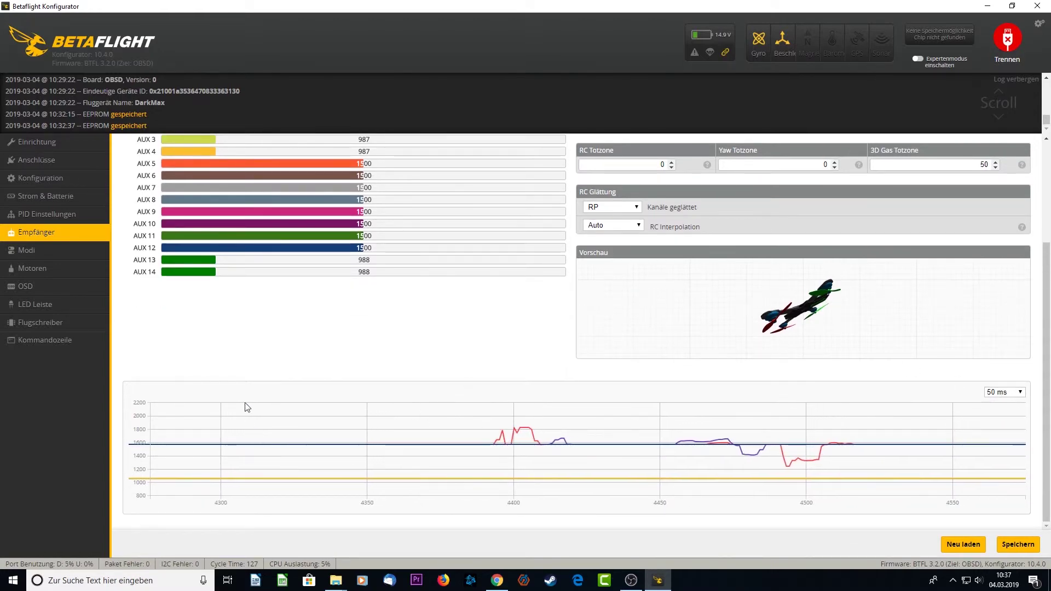
pyautogui.click(988, 393)
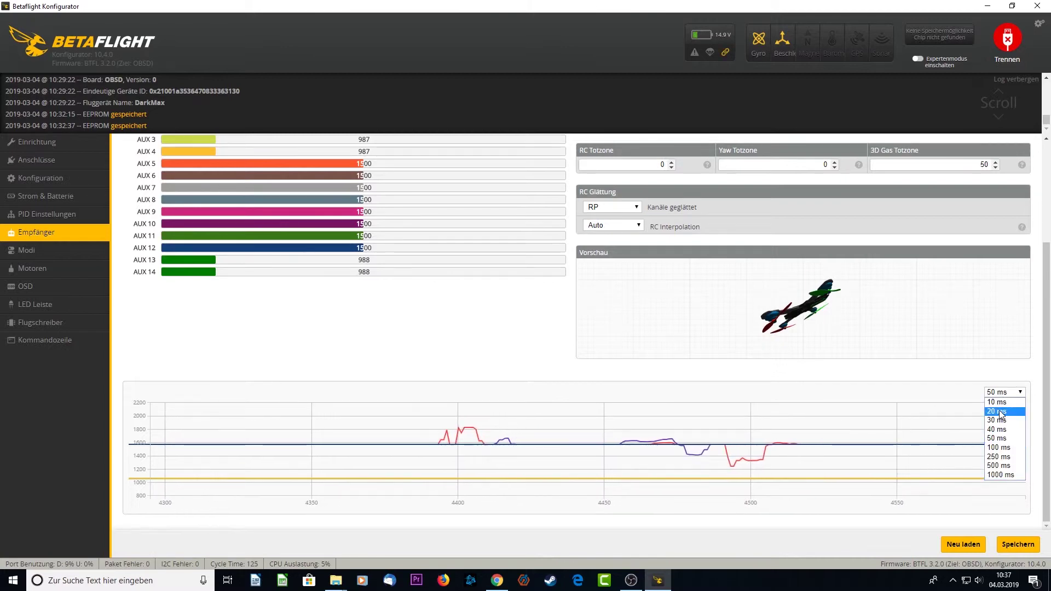
pyautogui.click(999, 447)
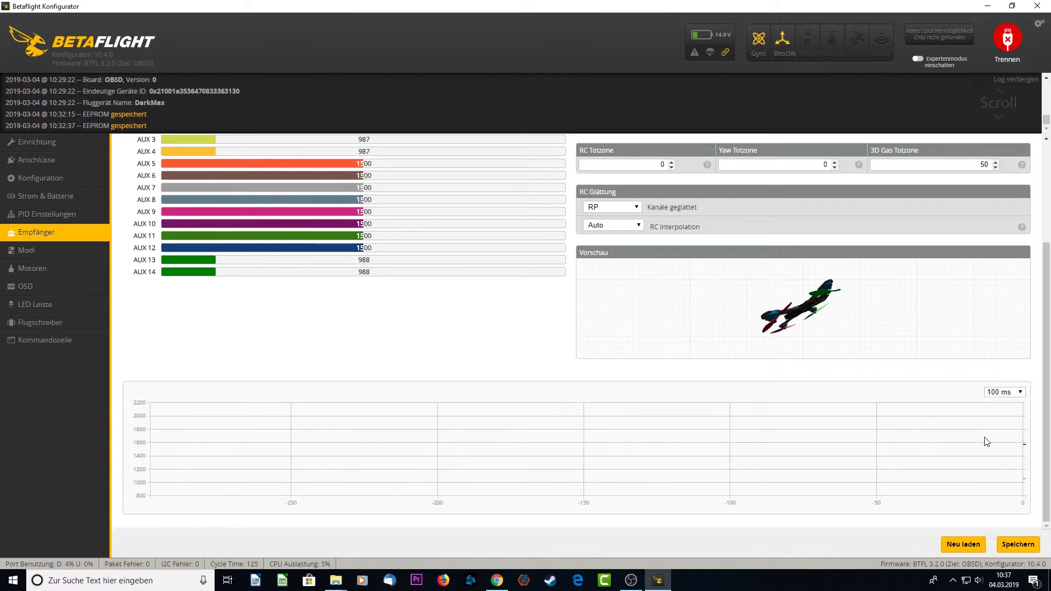
pyautogui.click(992, 392)
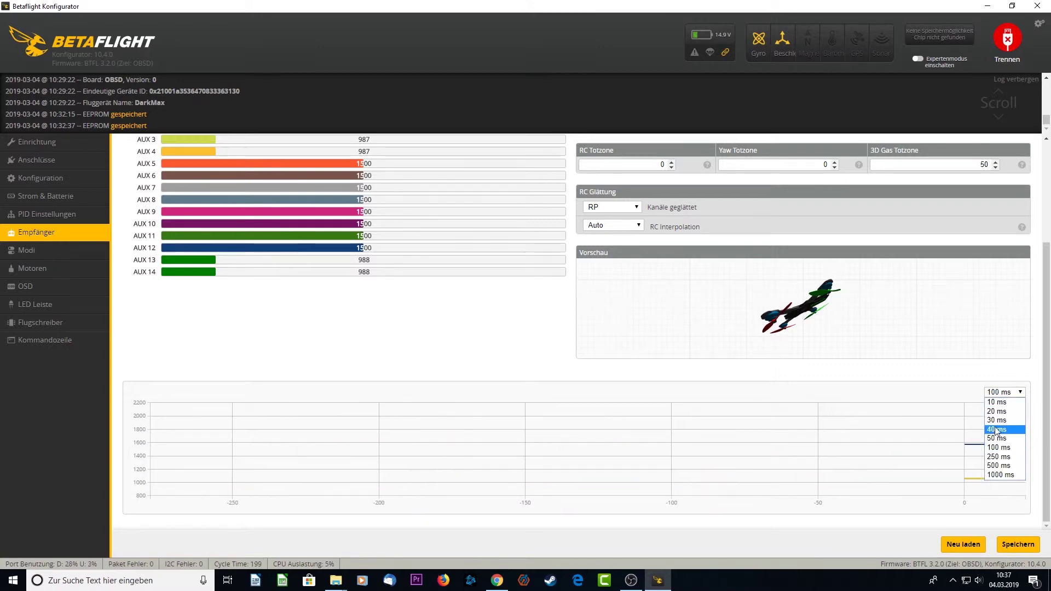
pyautogui.click(996, 437)
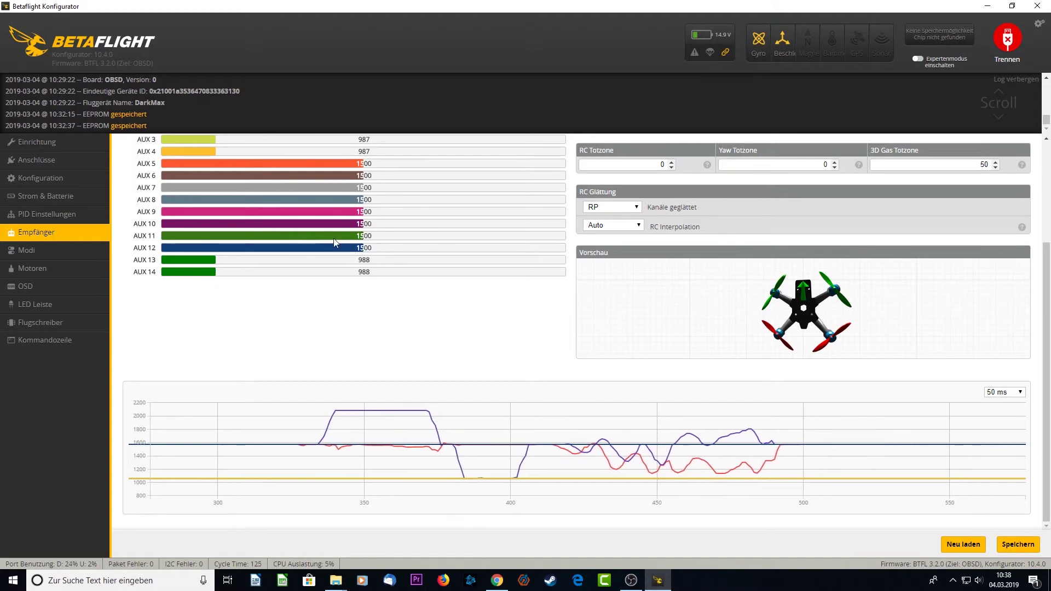
pyautogui.scroll(5, 334, 240)
pyautogui.scroll(-1, 387, 277)
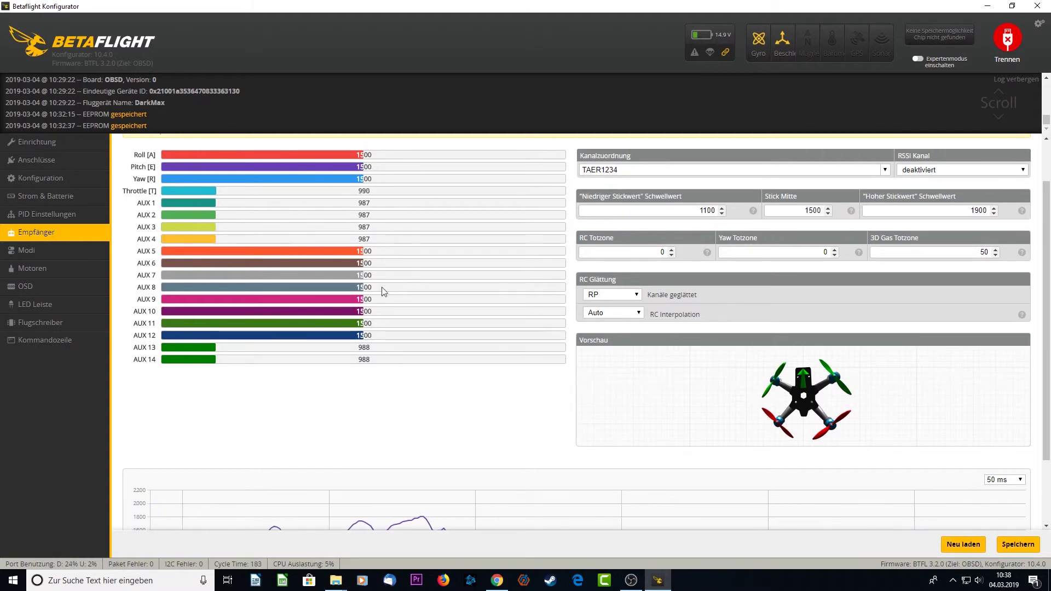
pyautogui.scroll(1, 397, 301)
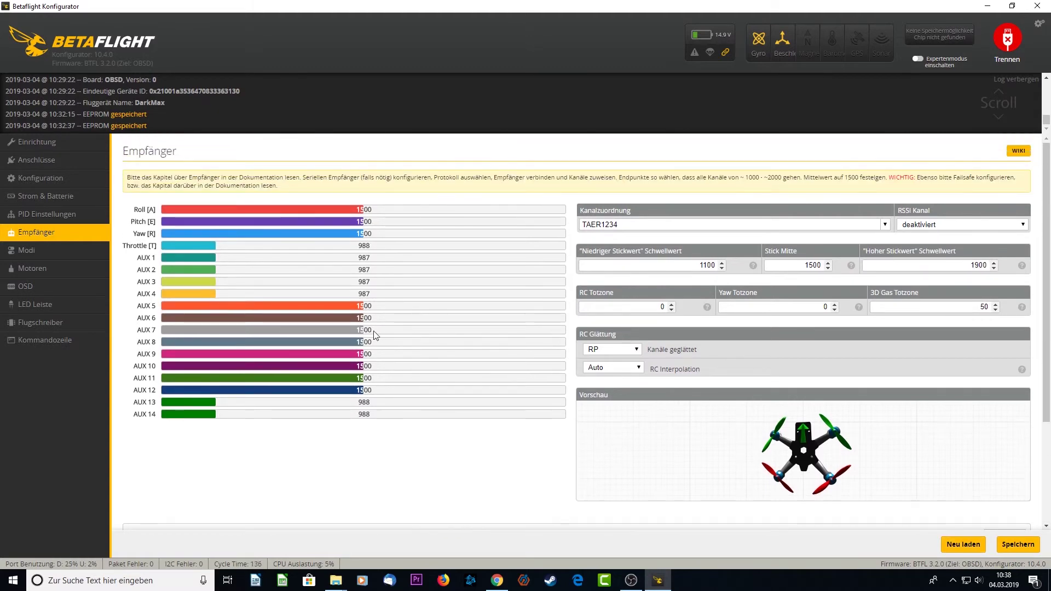